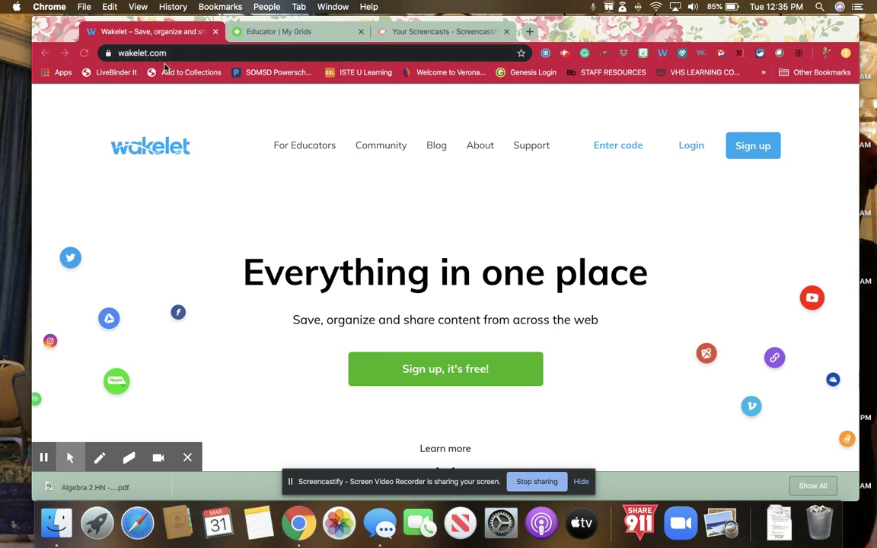
Log into Wakelet with Continue with Google, choosing the first listed Google account.
{"action": "left_click", "coordinate": [689, 149]}
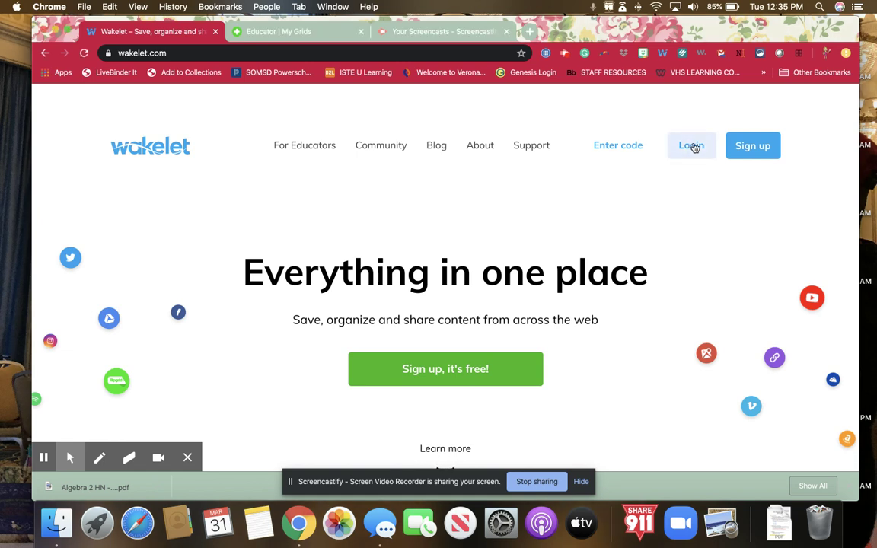
{"action": "left_click", "coordinate": [694, 149]}
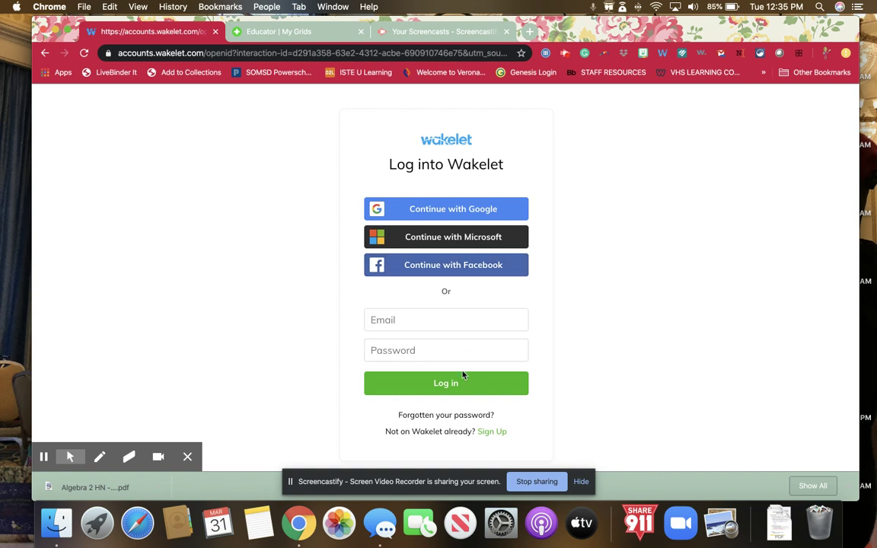
{"action": "left_click", "coordinate": [483, 216]}
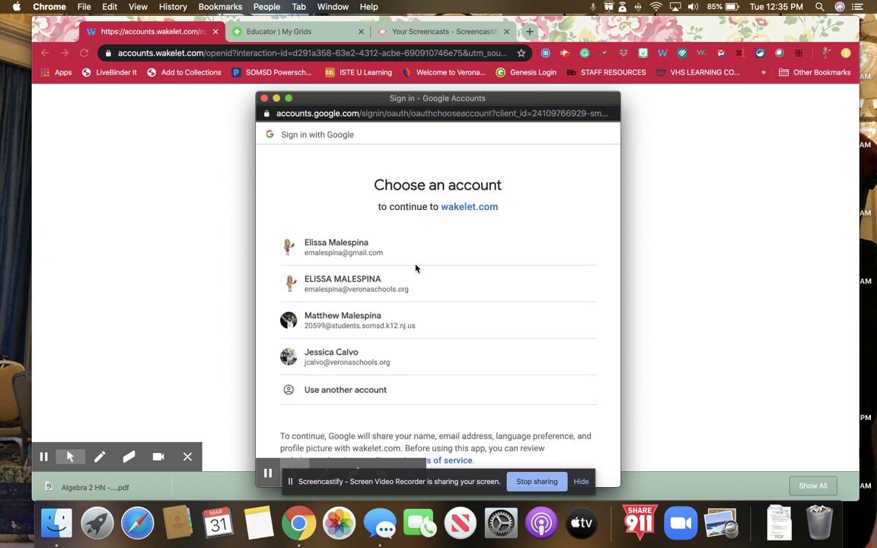
{"action": "left_click", "coordinate": [390, 261]}
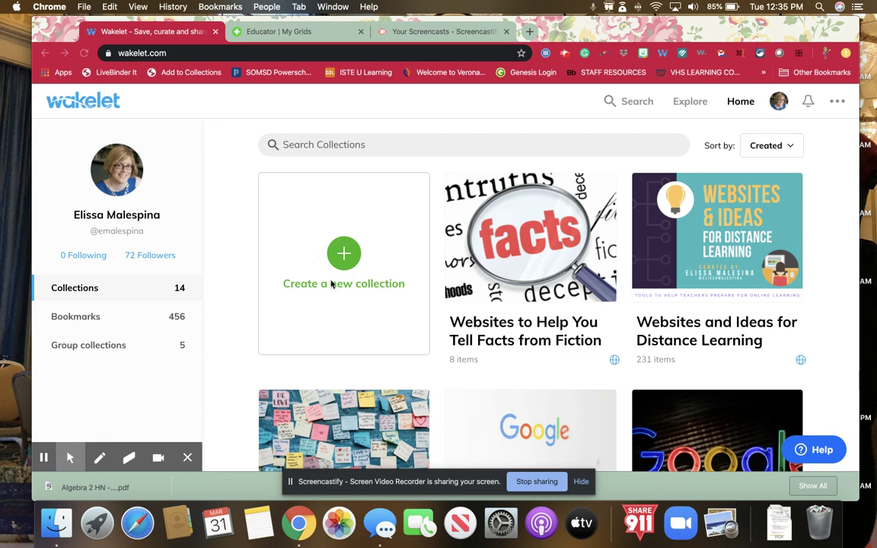
Scroll the Collections grid to review existing collections on the home page.
{"action": "scroll", "coordinate": [396, 297], "scroll_direction": "down", "scroll_amount": 2}
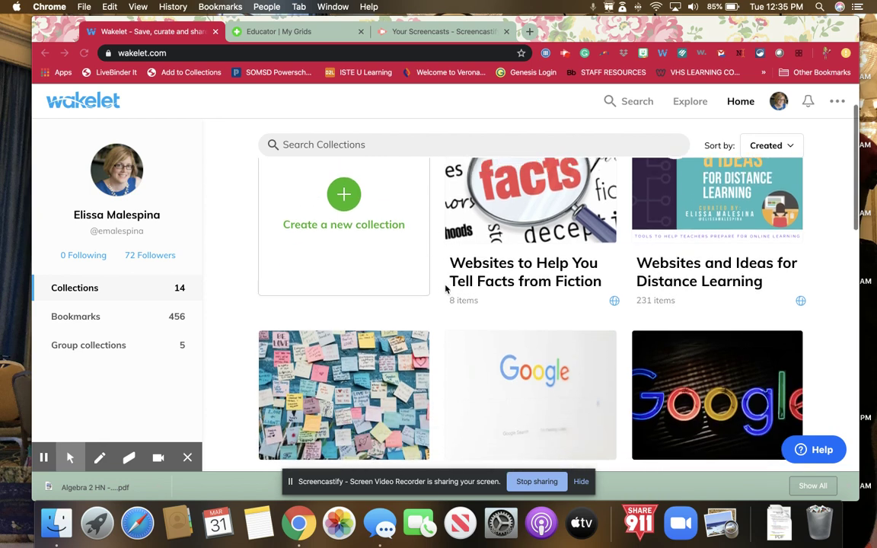
{"action": "scroll", "coordinate": [446, 288], "scroll_direction": "up", "scroll_amount": 2}
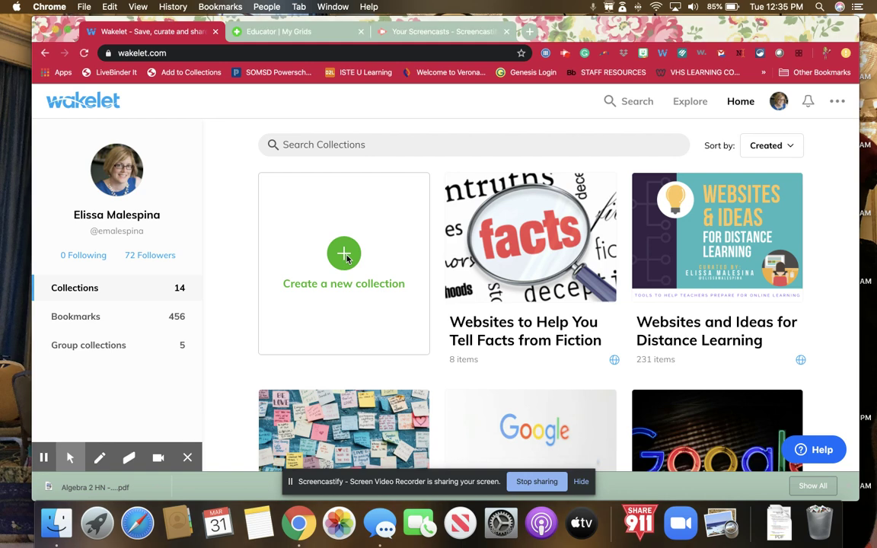
Create a new collection with the pink-lit mountain library photo as its cover.
{"action": "left_click", "coordinate": [345, 258]}
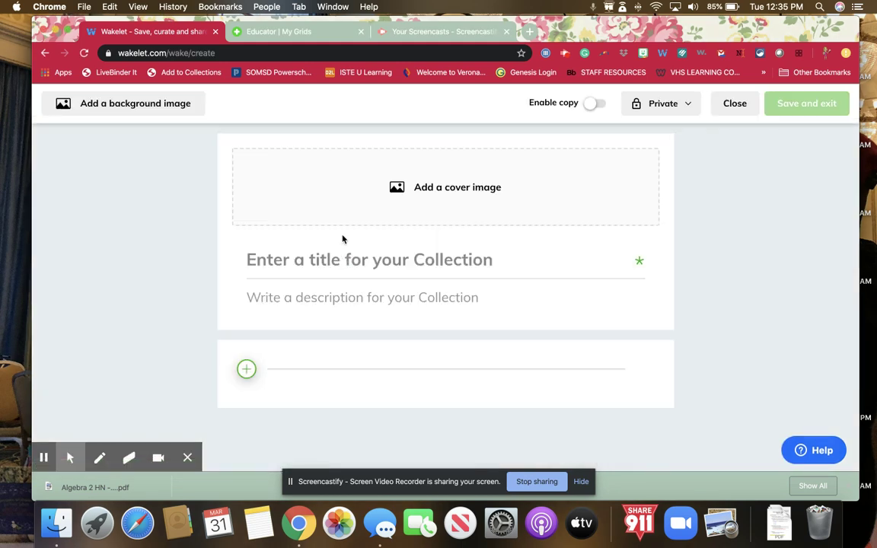
{"action": "left_click", "coordinate": [439, 188]}
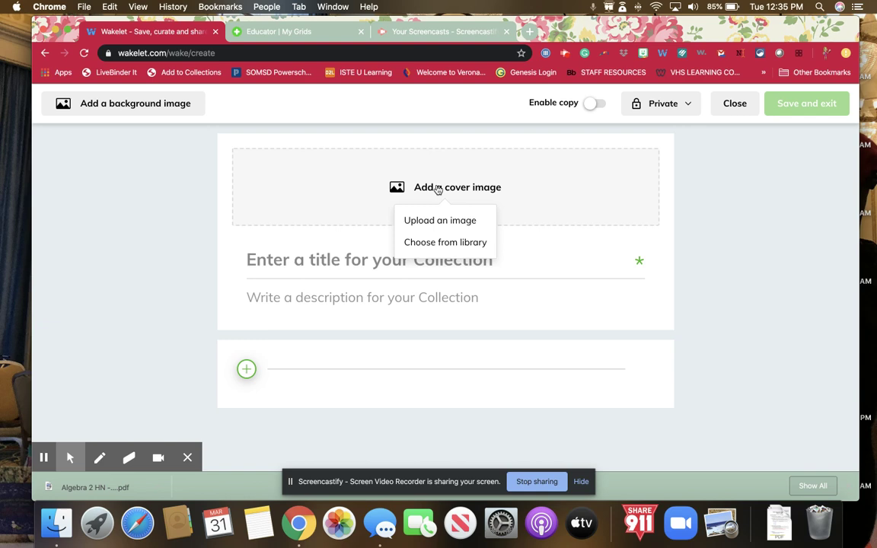
{"action": "left_click", "coordinate": [437, 244]}
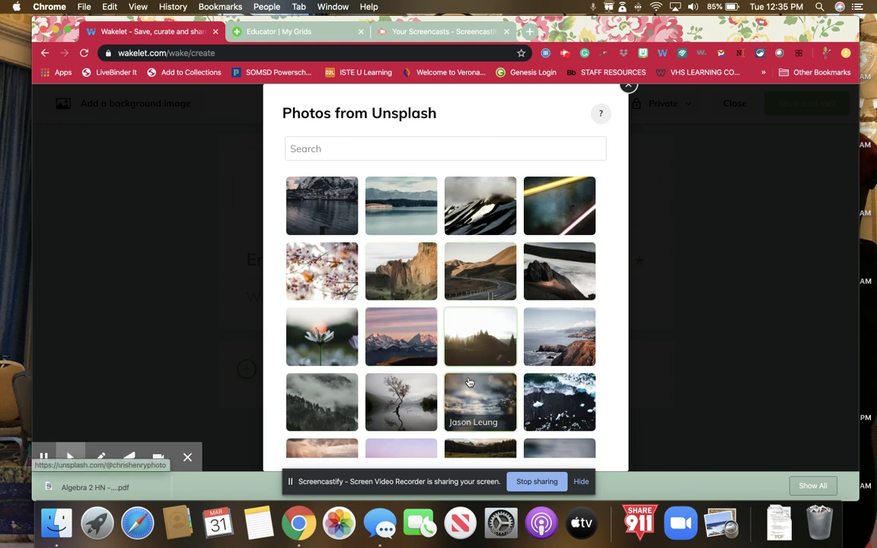
{"action": "left_click", "coordinate": [393, 321]}
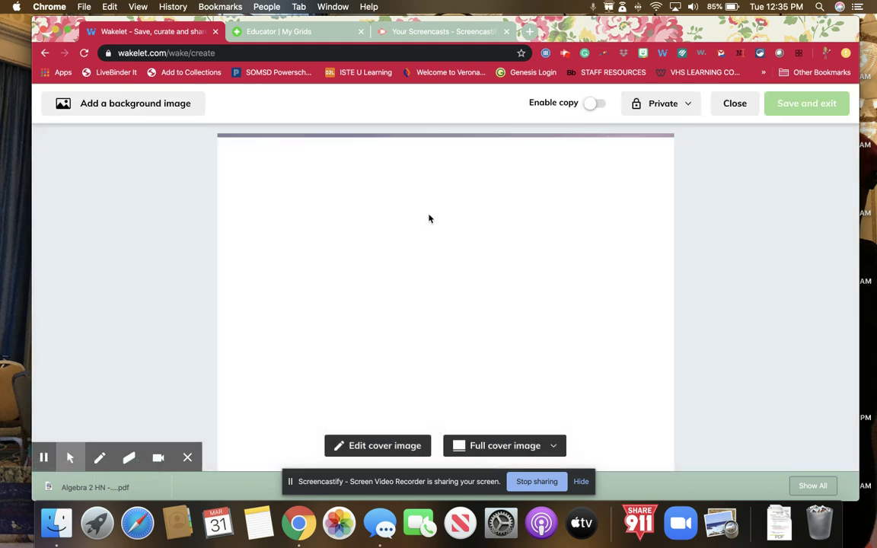
Set the mountain cover to Half cover image, restoring it after briefly hiding it.
{"action": "scroll", "coordinate": [444, 299], "scroll_direction": "down", "scroll_amount": 2}
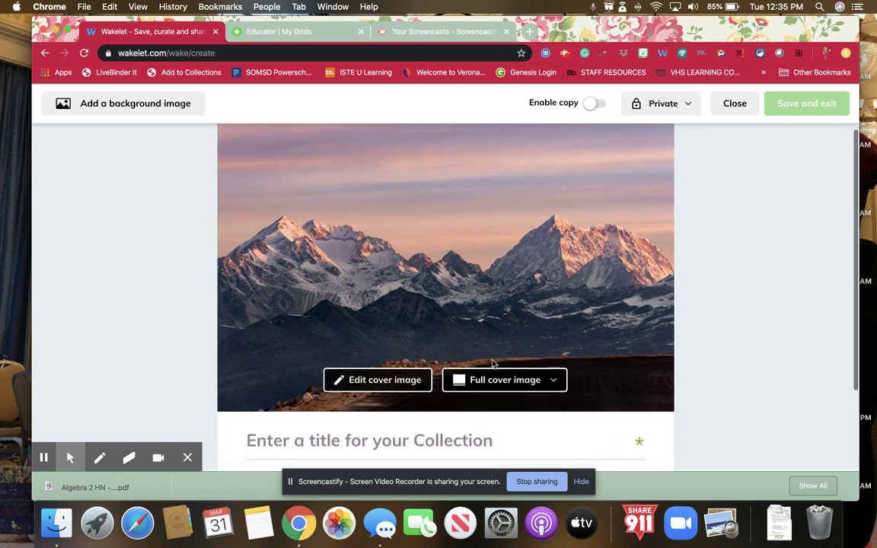
{"action": "left_click", "coordinate": [513, 388]}
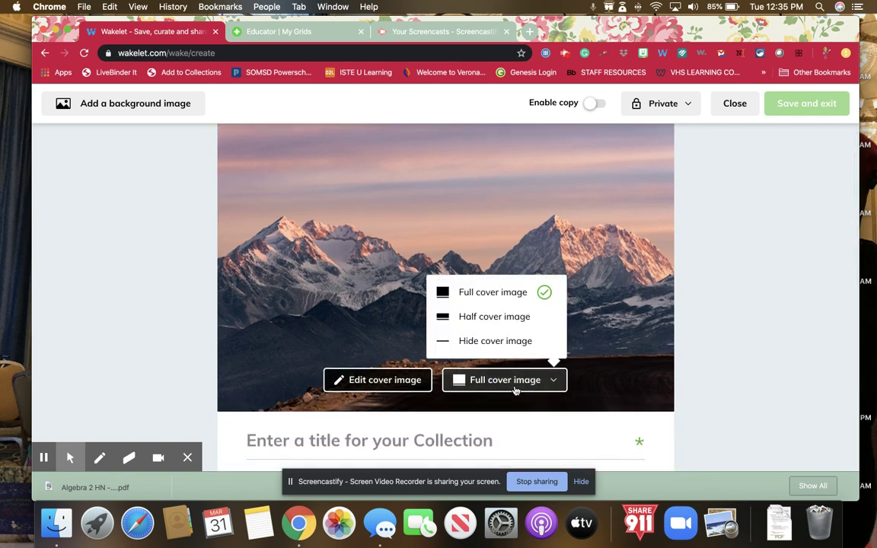
{"action": "left_click", "coordinate": [505, 321]}
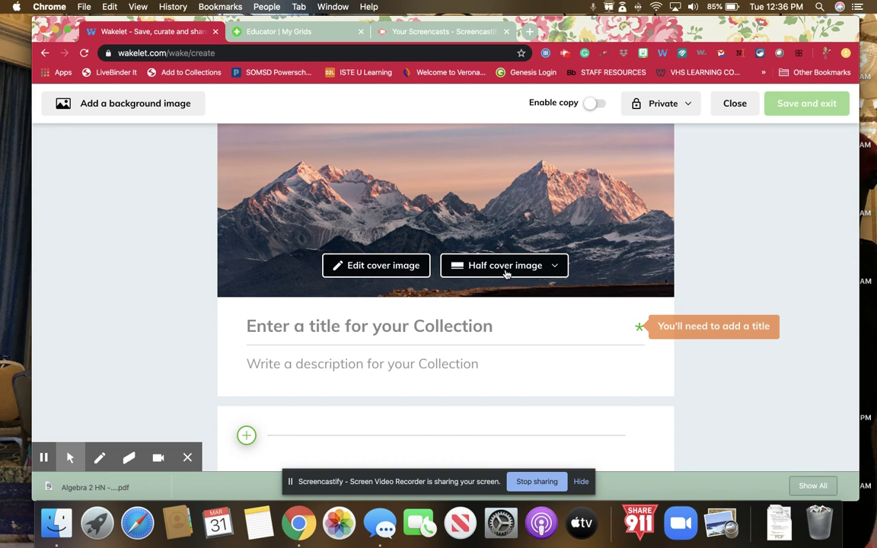
{"action": "left_click", "coordinate": [505, 268]}
{"action": "left_click", "coordinate": [494, 345]}
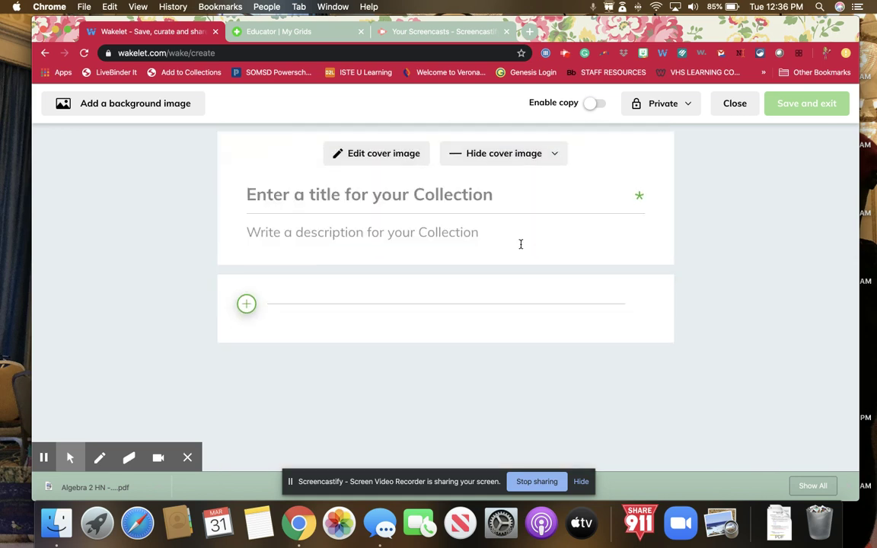
{"action": "left_click", "coordinate": [504, 157]}
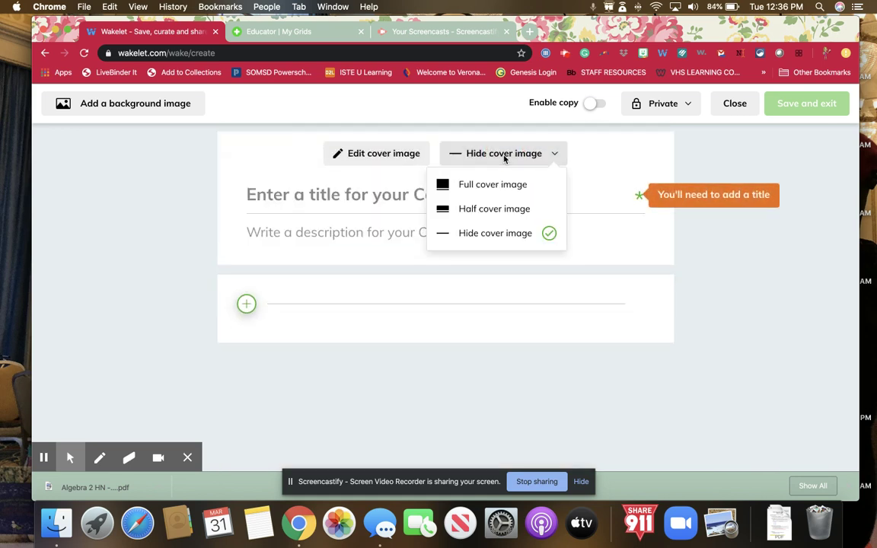
{"action": "left_click", "coordinate": [497, 208]}
{"action": "left_click", "coordinate": [339, 390]}
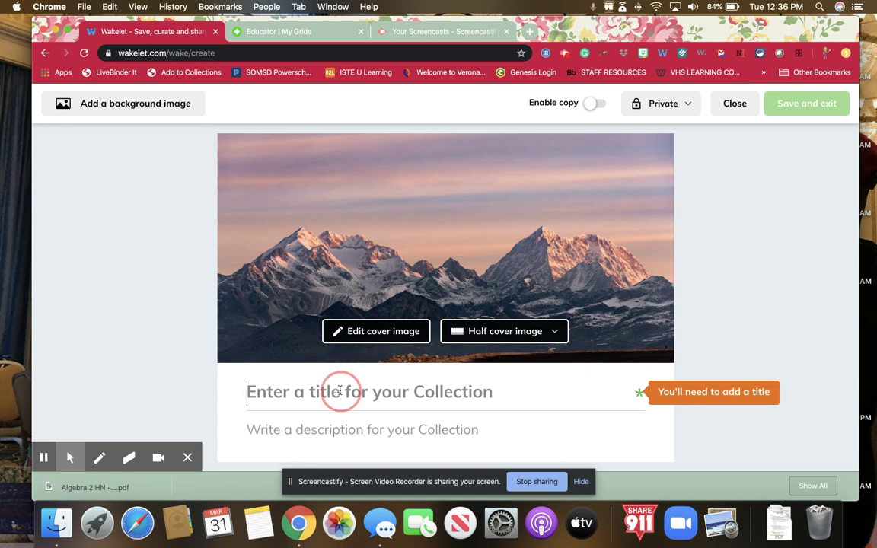
Title the collection 'Showing Librarians How To Use Wakelet', correcting typos along the way.
{"action": "scroll", "coordinate": [340, 390], "scroll_direction": "down", "scroll_amount": 1}
{"action": "scroll", "coordinate": [339, 390], "scroll_direction": "down", "scroll_amount": 1}
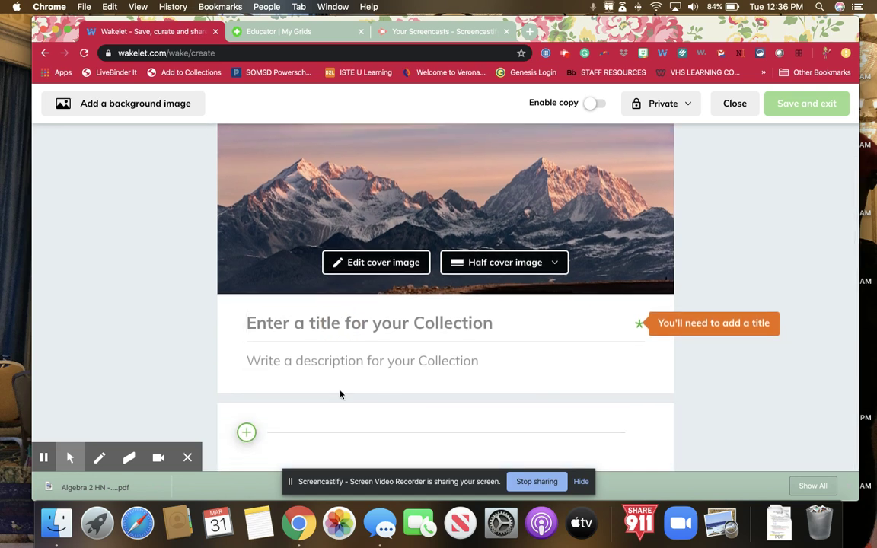
{"action": "type", "text": "Showing"}
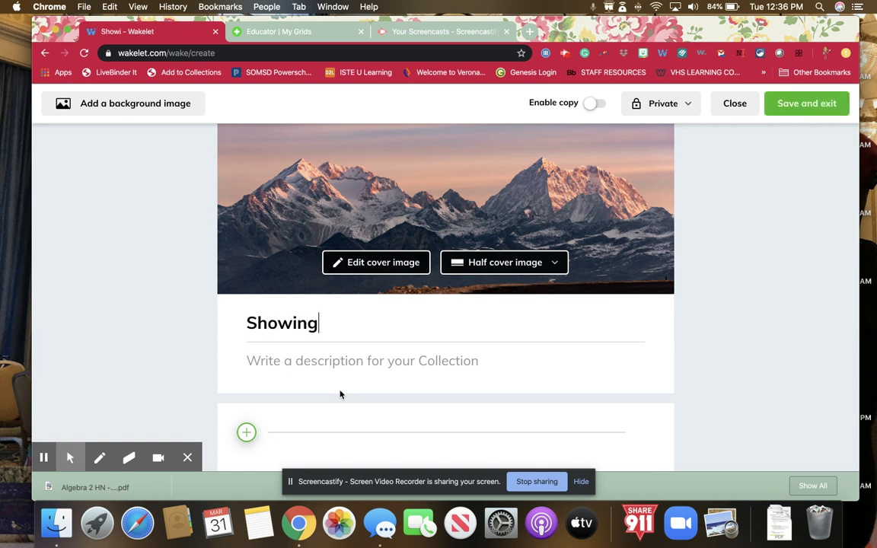
{"action": "type", "text": " Librarians "}
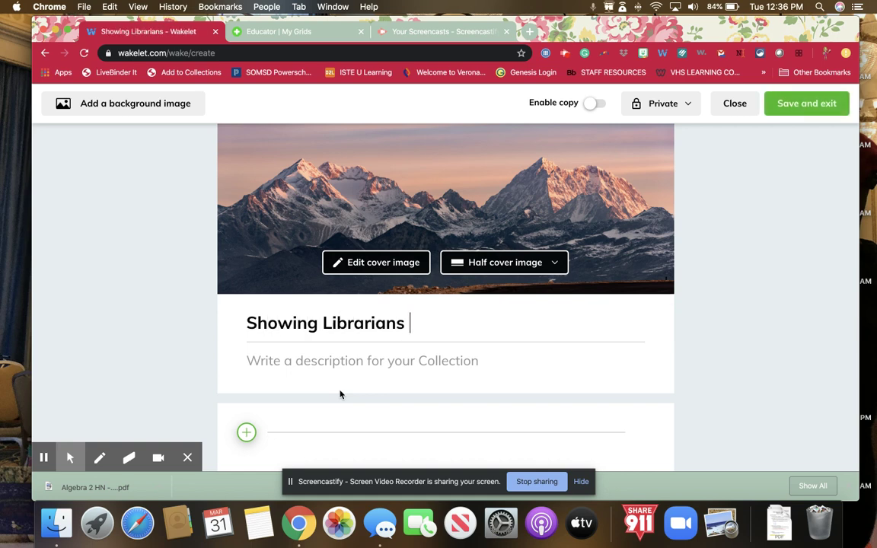
{"action": "type", "text": "How y"}
{"action": "key", "text": "BackSpace"}
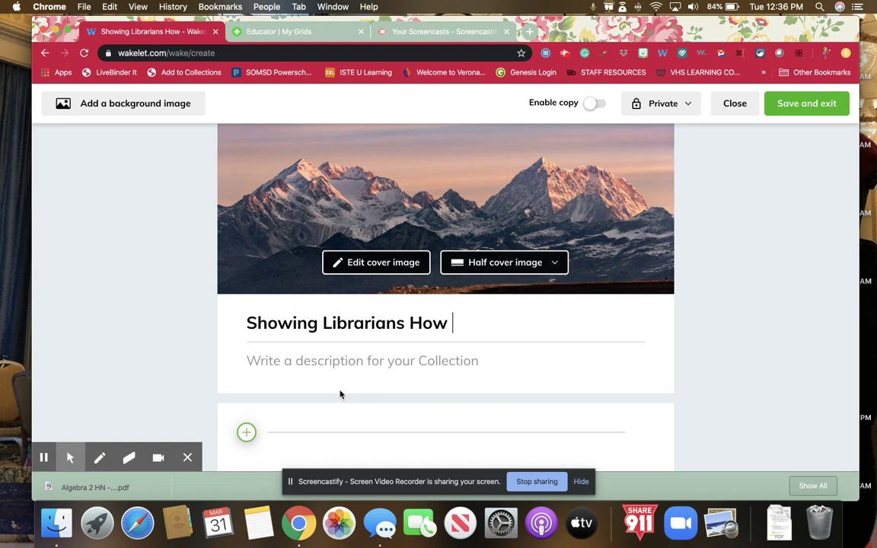
{"action": "type", "text": "To Ise"}
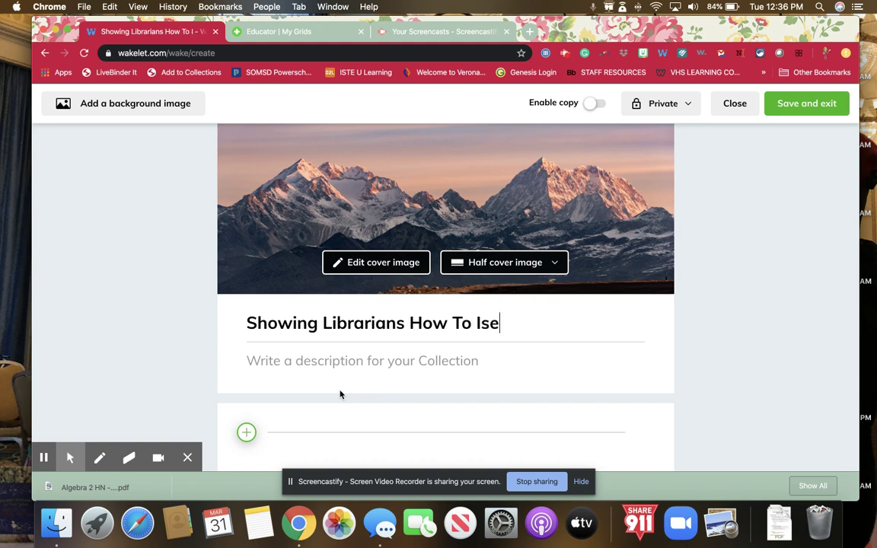
{"action": "key", "text": "BackSpace"}
{"action": "key", "text": "BackSpace"}
{"action": "key", "text": "BackSpace"}
{"action": "type", "text": "Use W"}
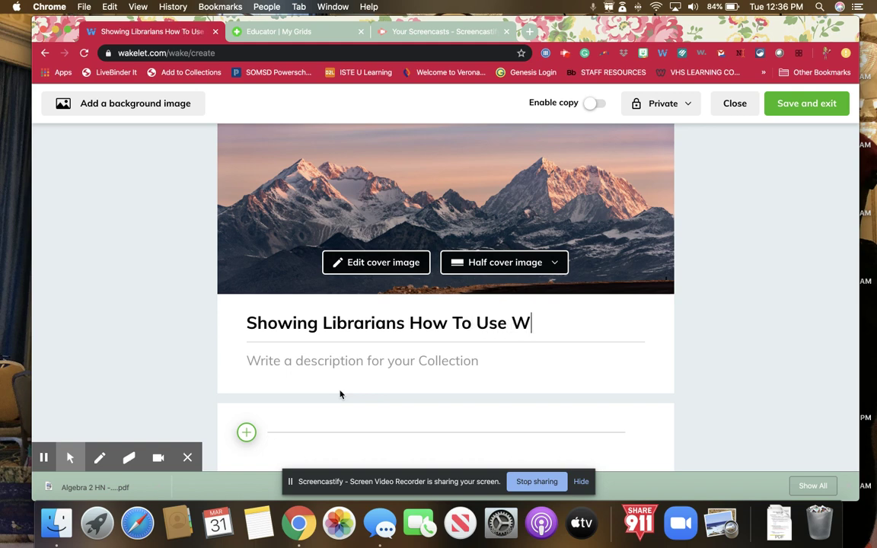
{"action": "type", "text": "akelet"}
{"action": "left_click", "coordinate": [352, 370]}
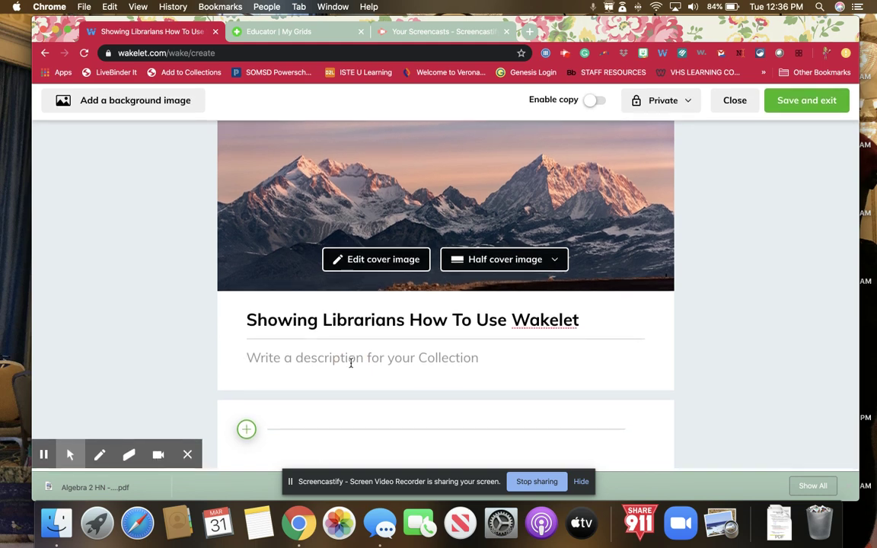
Open the add-content bar below the title, leaving the web address field empty.
{"action": "left_click", "coordinate": [248, 434]}
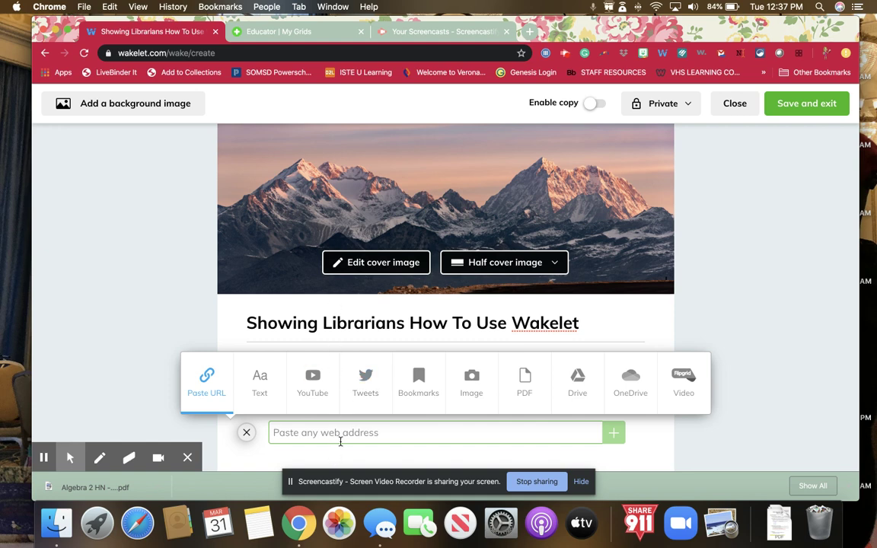
{"action": "type", "text": "www."}
{"action": "key", "text": "BackSpace"}
{"action": "key", "text": "BackSpace"}
{"action": "key", "text": "BackSpace"}
{"action": "key", "text": "BackSpace"}
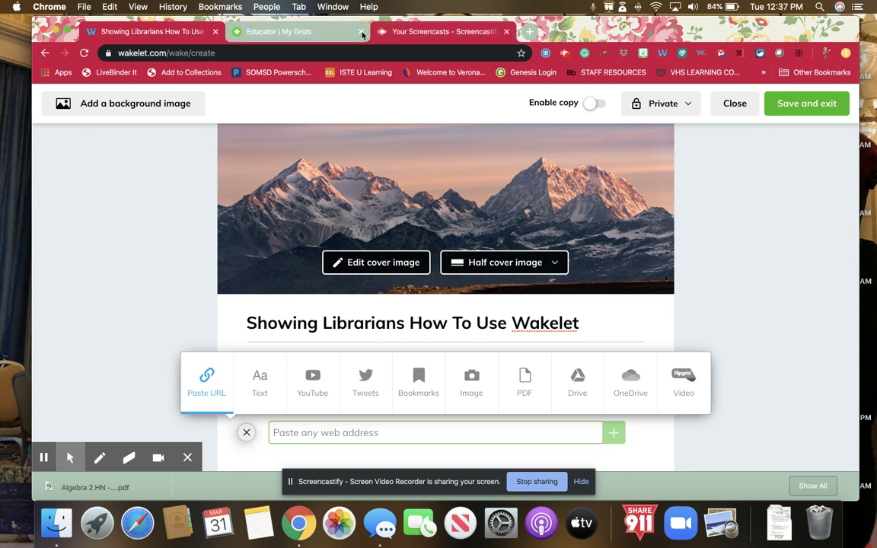
Grab the Flipgrid grids page address from the Flipgrid browser tab.
{"action": "left_click", "coordinate": [277, 34]}
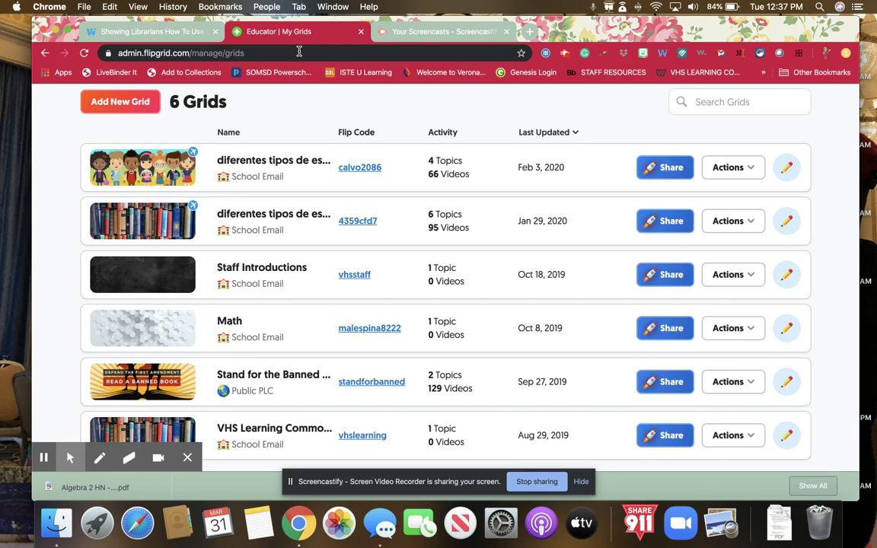
{"action": "left_click", "coordinate": [323, 55]}
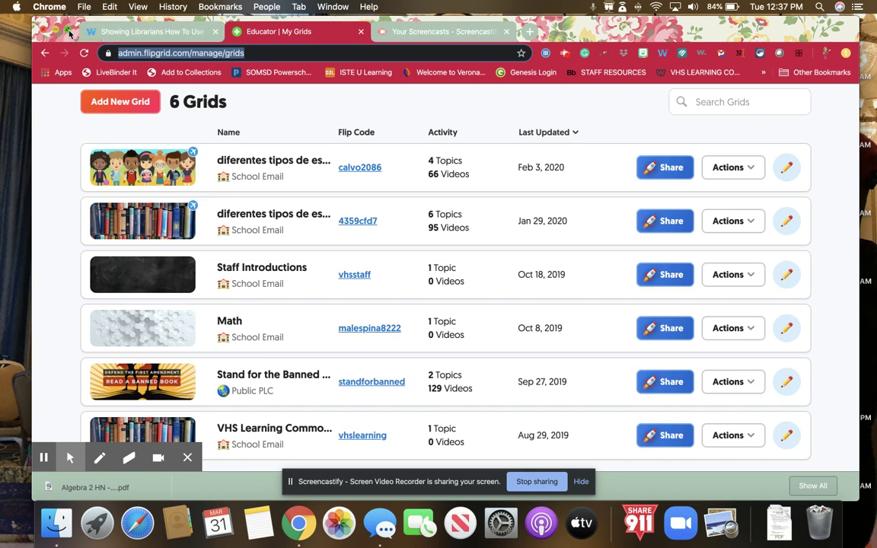
{"action": "left_click", "coordinate": [153, 31]}
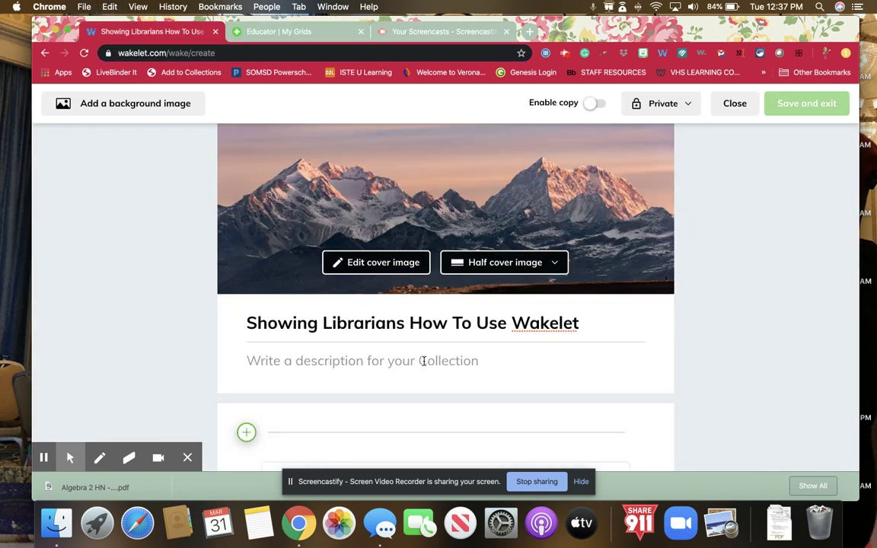
Review the Flipgrid link card's title and description, then save the card.
{"action": "scroll", "coordinate": [425, 367], "scroll_direction": "down", "scroll_amount": 4}
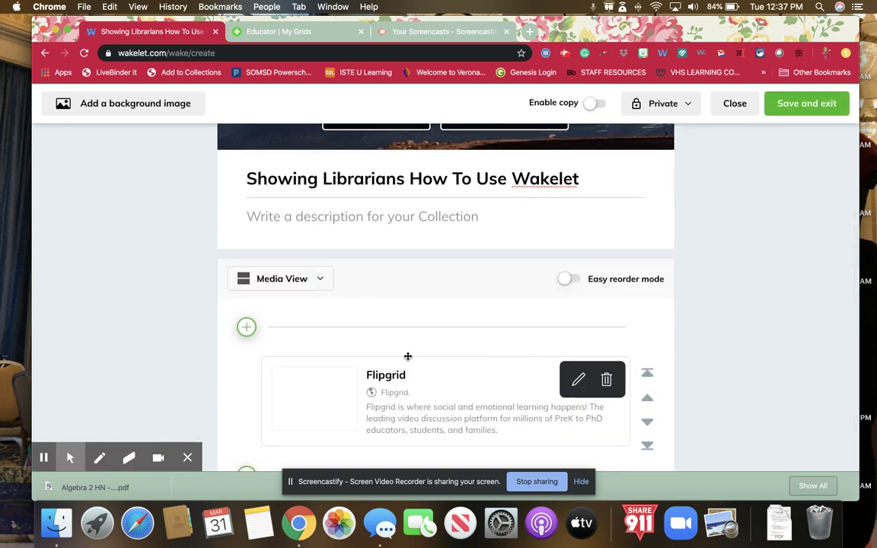
{"action": "scroll", "coordinate": [407, 357], "scroll_direction": "down", "scroll_amount": 2}
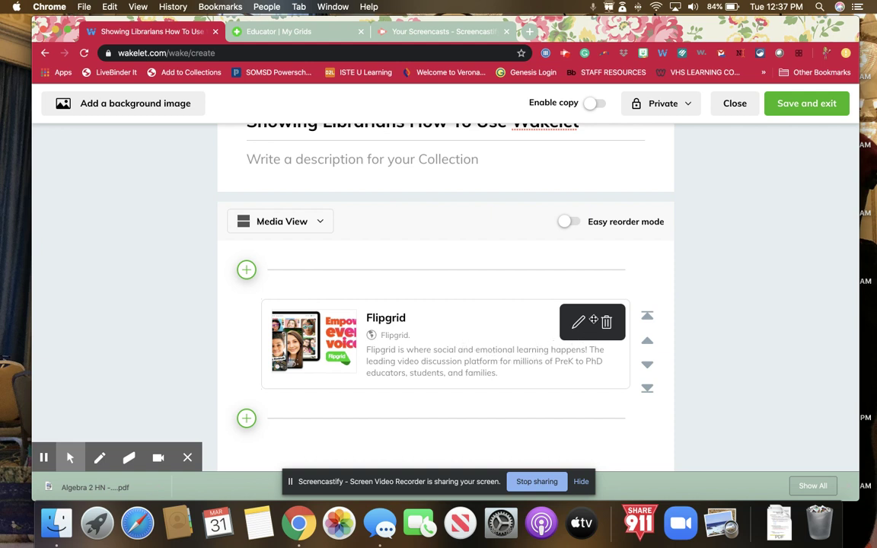
{"action": "left_click", "coordinate": [578, 322]}
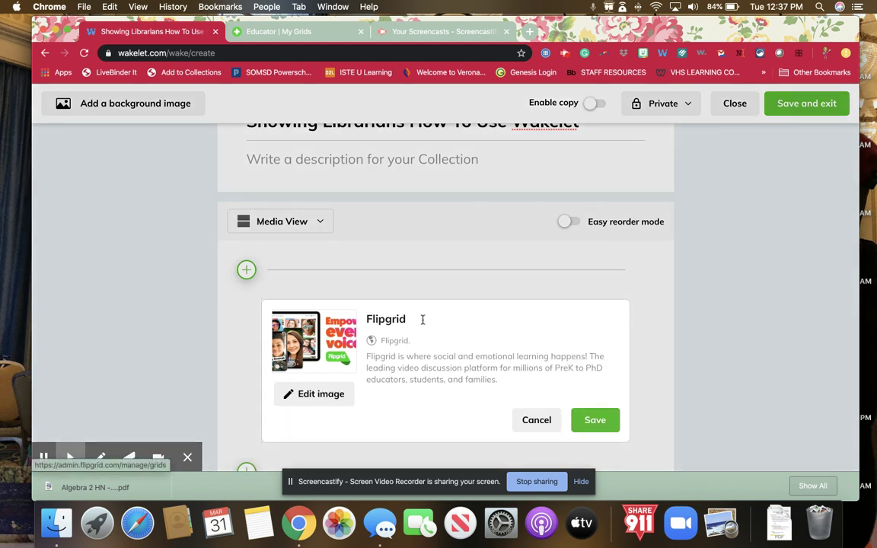
{"action": "left_click_drag", "start_coordinate": [424, 322], "coordinate": [366, 322]}
{"action": "left_click", "coordinate": [482, 371]}
{"action": "left_click", "coordinate": [313, 391]}
{"action": "left_click", "coordinate": [598, 420]}
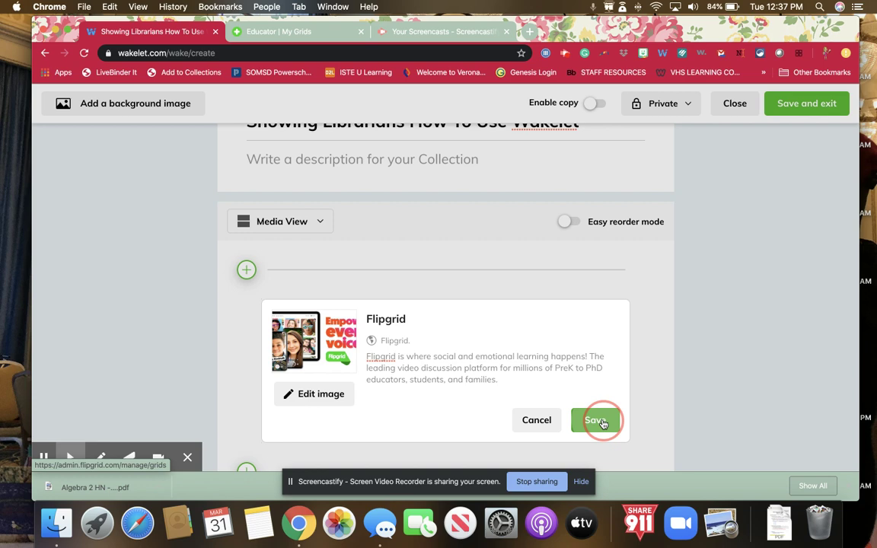
{"action": "scroll", "coordinate": [531, 354], "scroll_direction": "up", "scroll_amount": 2}
Add a 'Screencasting Tools' text card in bold H1 below Flipgrid and save it.
{"action": "scroll", "coordinate": [531, 356], "scroll_direction": "down", "scroll_amount": 2}
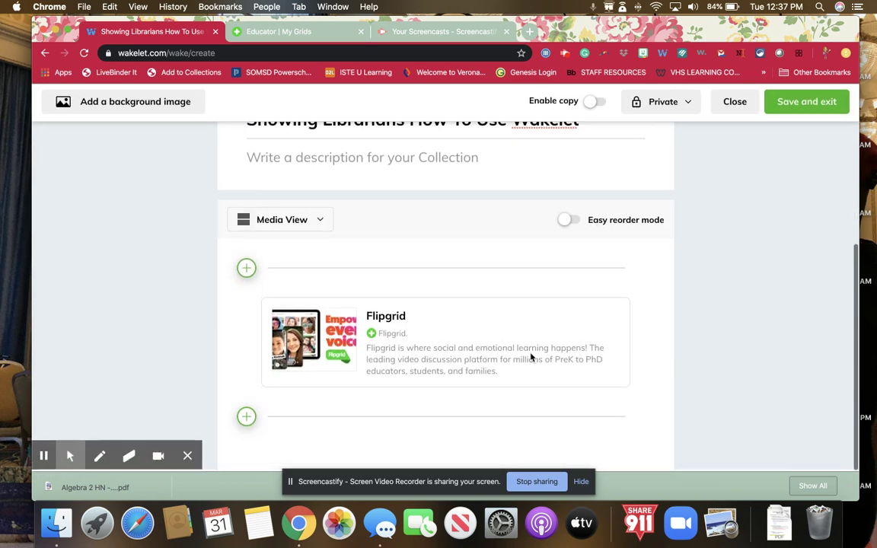
{"action": "left_click", "coordinate": [243, 418]}
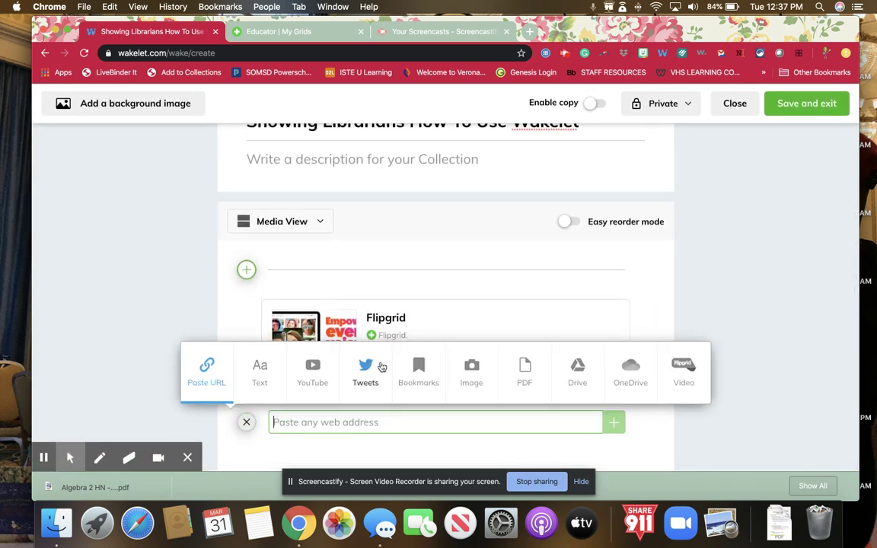
{"action": "left_click", "coordinate": [268, 382]}
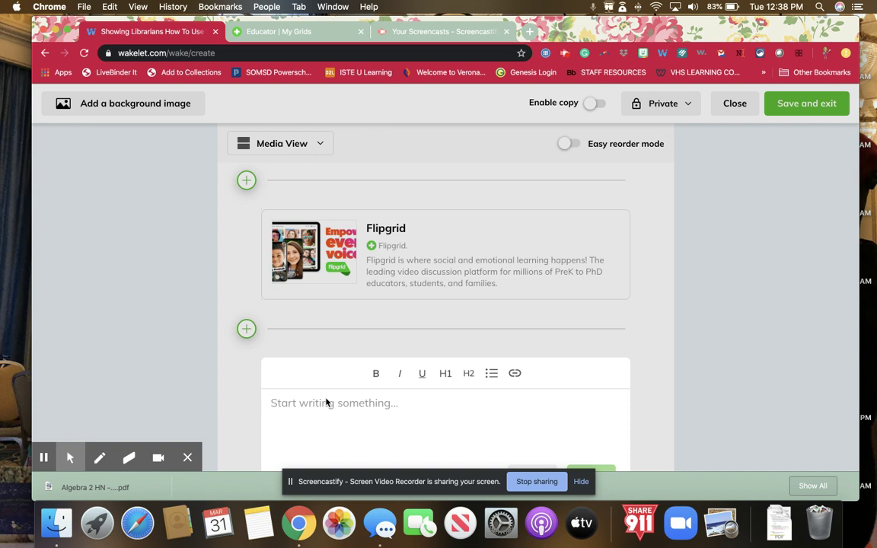
{"action": "type", "text": "Scree"}
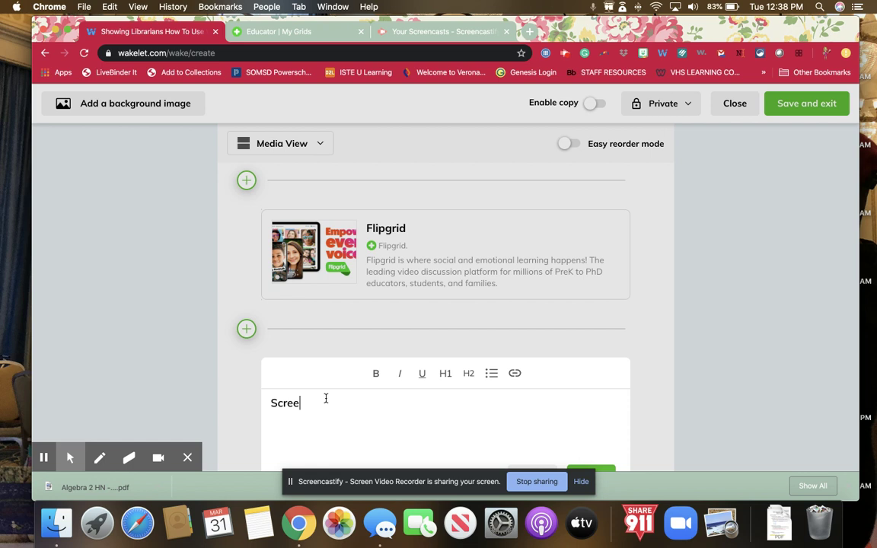
{"action": "type", "text": "ncasting Tools"}
{"action": "left_click", "coordinate": [376, 373]}
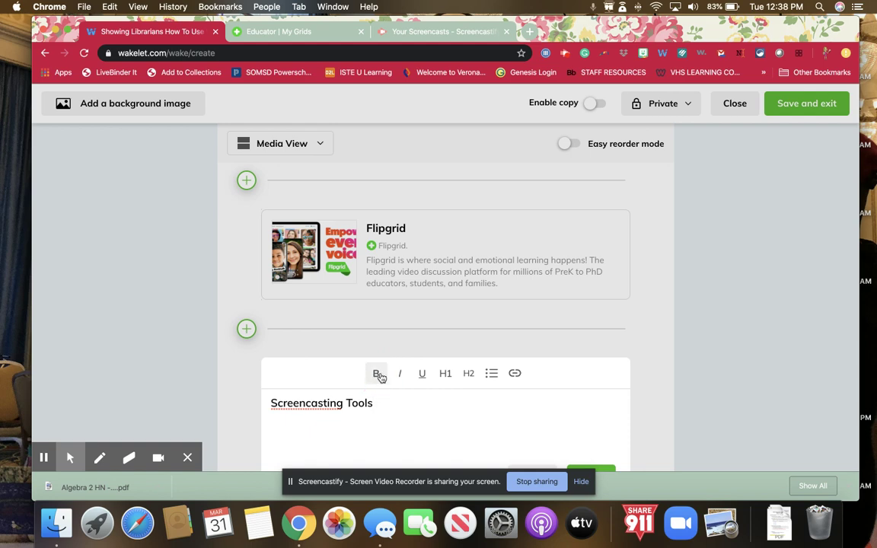
{"action": "left_click", "coordinate": [446, 373]}
{"action": "scroll", "coordinate": [456, 395], "scroll_direction": "down", "scroll_amount": 3}
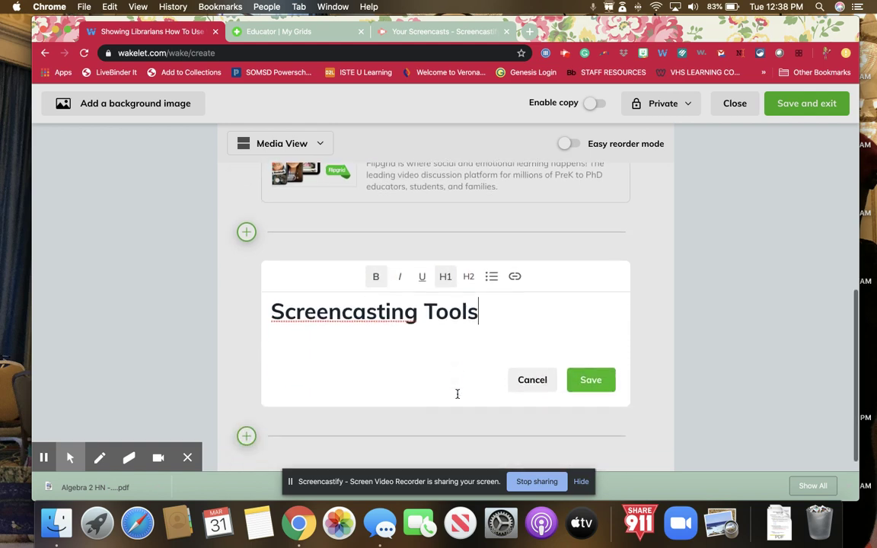
{"action": "left_click", "coordinate": [583, 362]}
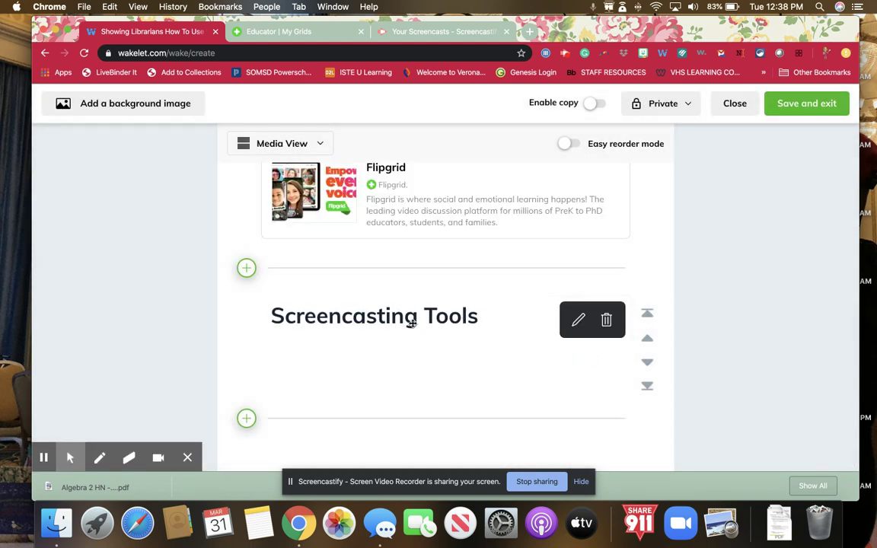
Drag the Screencasting Tools heading above the Flipgrid card, verifying order in Easy reorder mode.
{"action": "scroll", "coordinate": [335, 305], "scroll_direction": "up", "scroll_amount": 1}
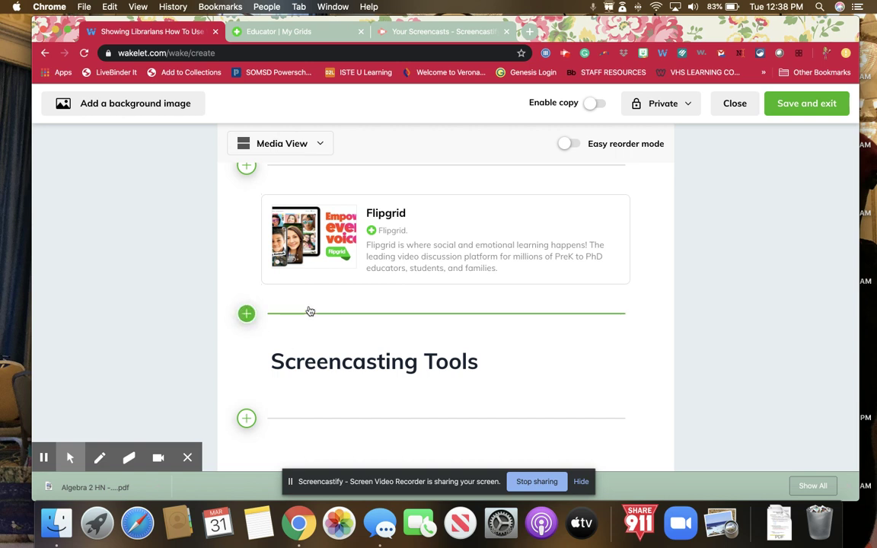
{"action": "scroll", "coordinate": [311, 327], "scroll_direction": "down", "scroll_amount": 1}
{"action": "scroll", "coordinate": [533, 339], "scroll_direction": "up", "scroll_amount": 1}
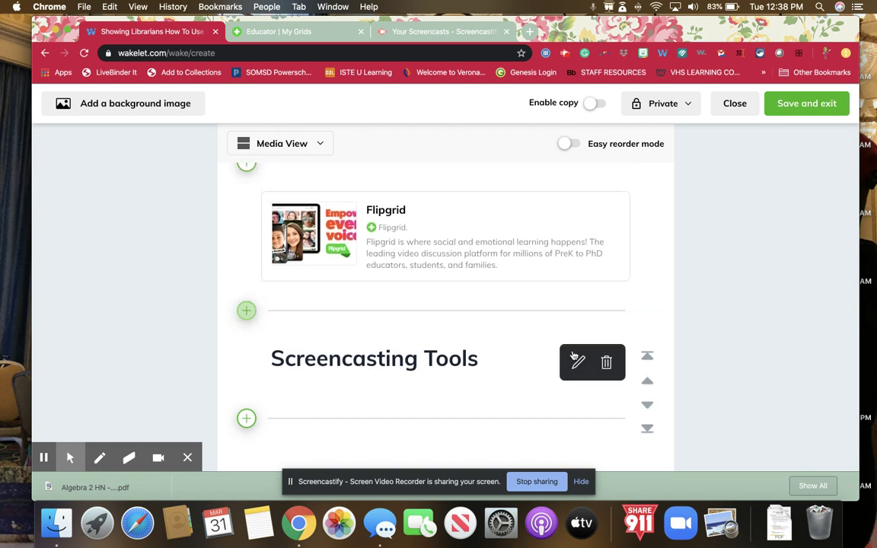
{"action": "left_click_drag", "start_coordinate": [525, 354], "coordinate": [516, 249]}
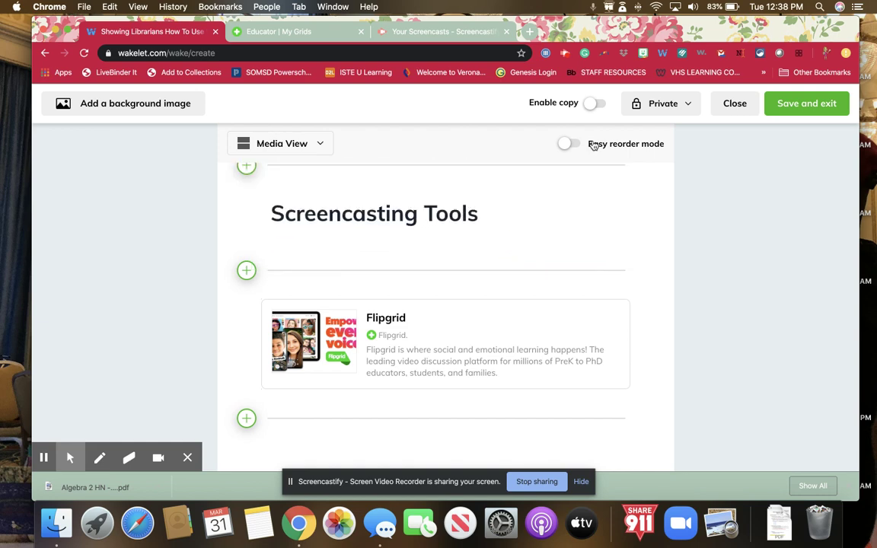
{"action": "left_click", "coordinate": [569, 143]}
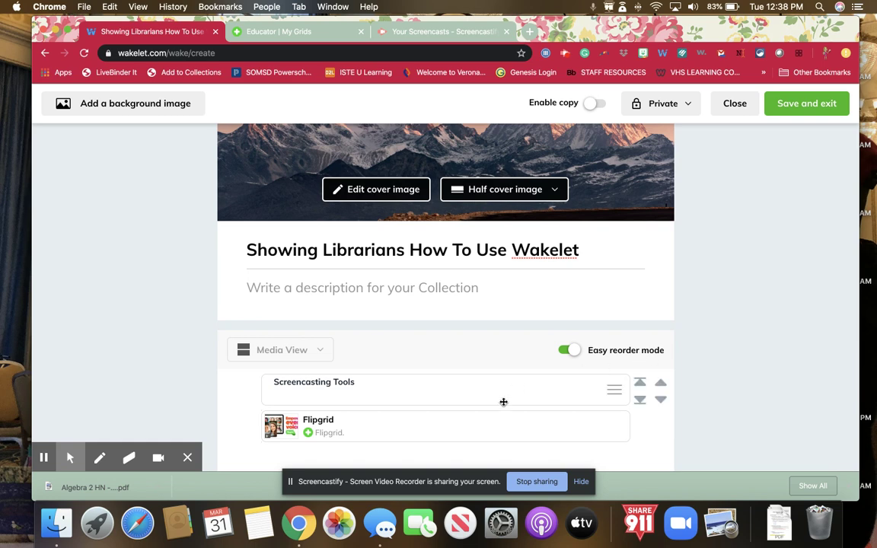
{"action": "mouse_move", "coordinate": [504, 404]}
{"action": "left_mouse_down"}
{"action": "mouse_move", "coordinate": [505, 446]}
{"action": "mouse_move", "coordinate": [505, 397]}
{"action": "left_mouse_up"}
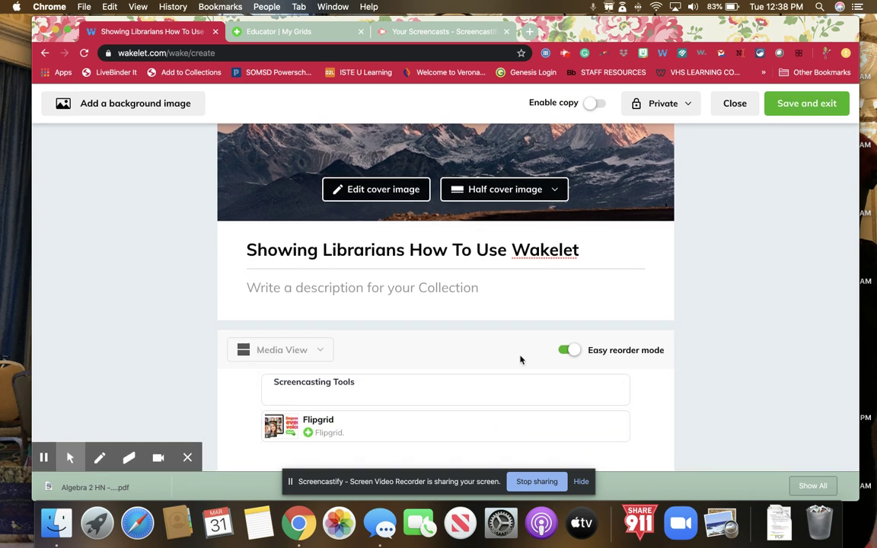
{"action": "left_click", "coordinate": [583, 353]}
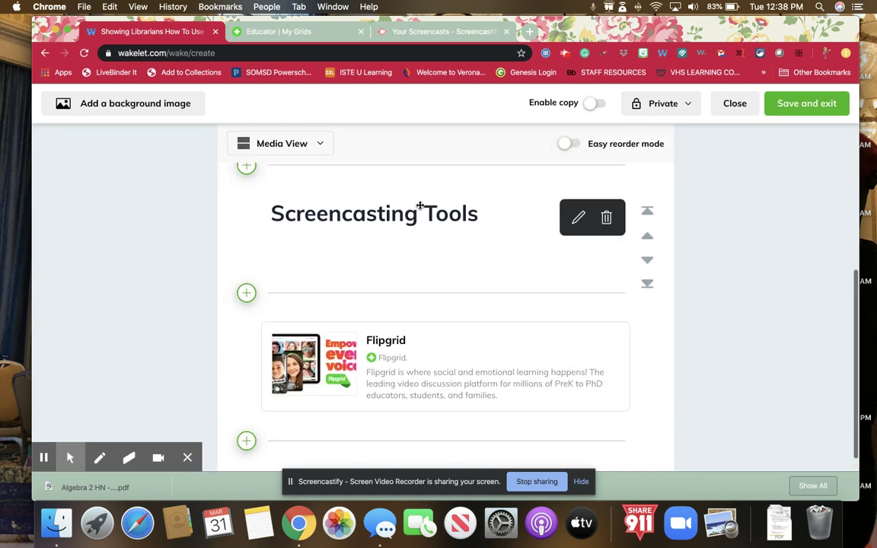
{"action": "left_click", "coordinate": [246, 418]}
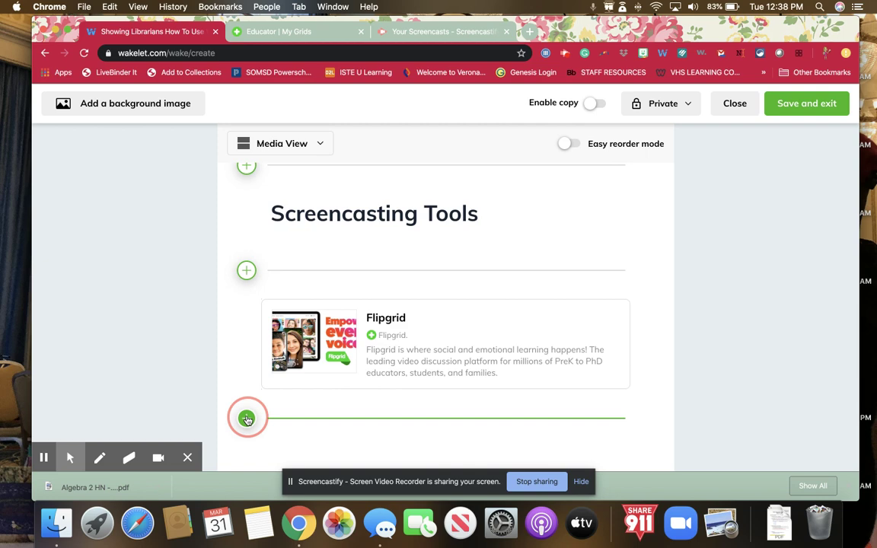
{"action": "left_click", "coordinate": [309, 360]}
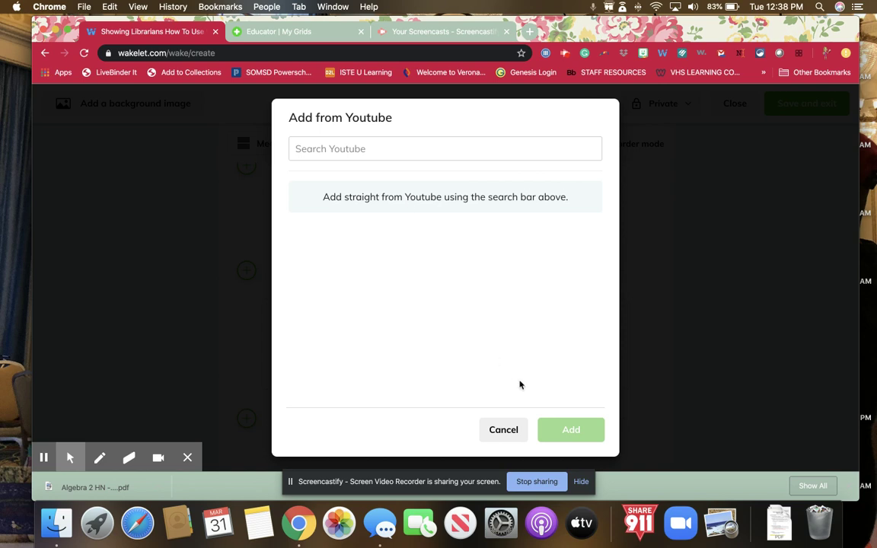
{"action": "left_click", "coordinate": [503, 431]}
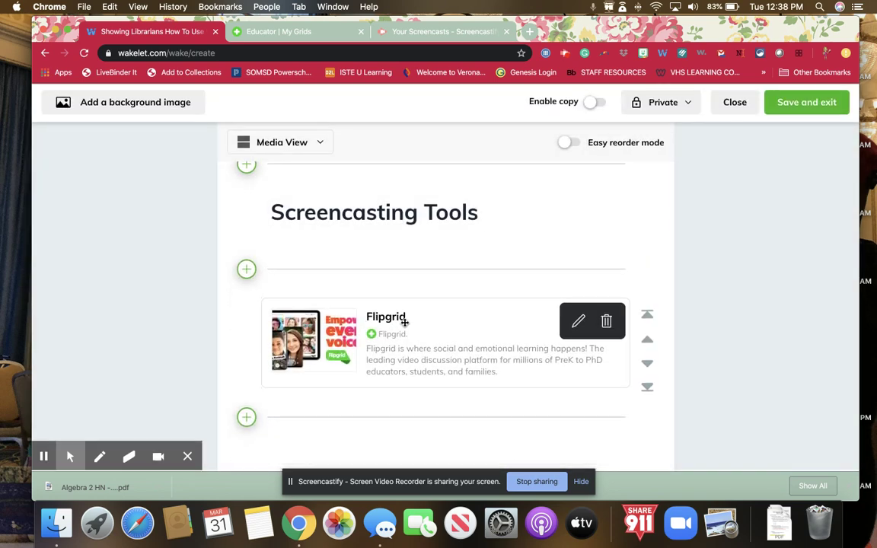
{"action": "left_click", "coordinate": [244, 419]}
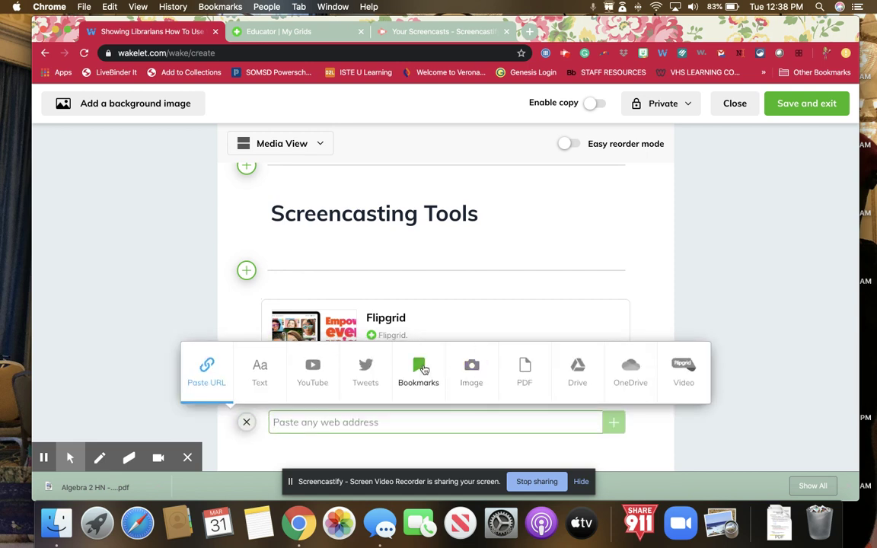
{"action": "mouse_move", "coordinate": [479, 369]}
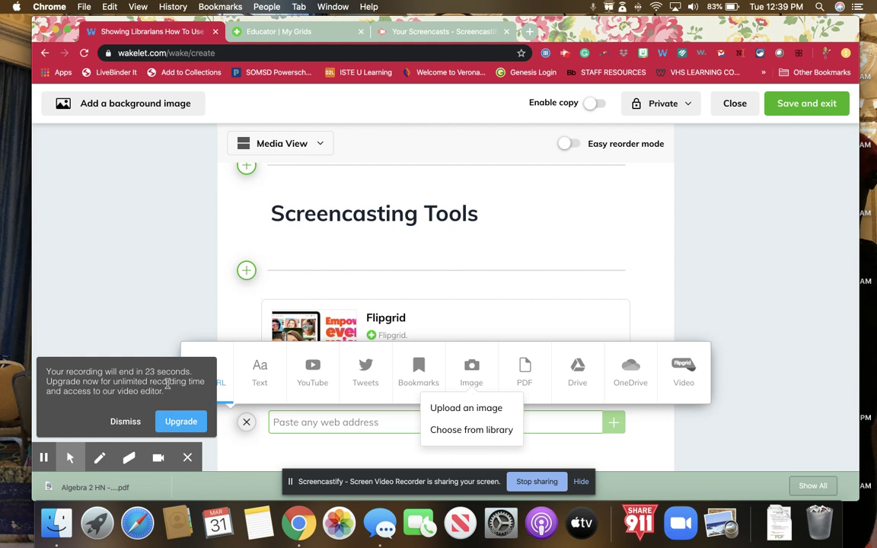
{"action": "left_click", "coordinate": [407, 278]}
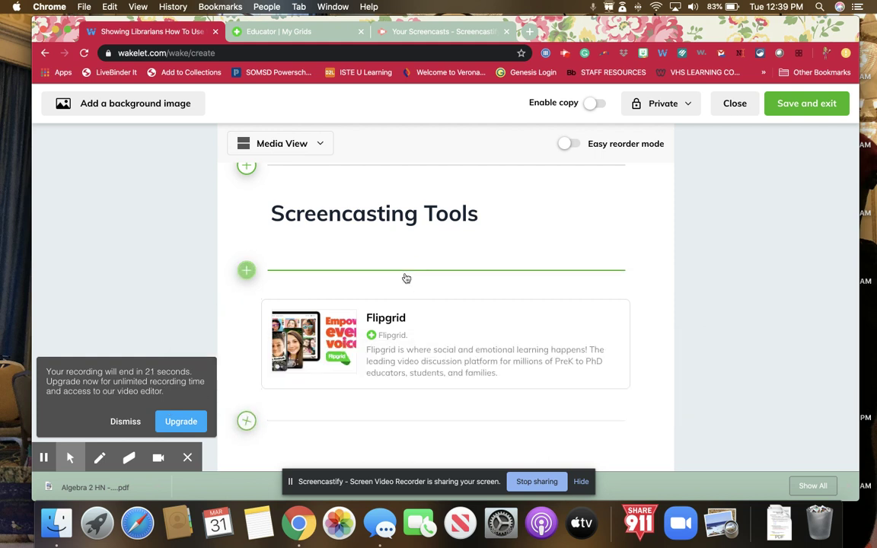
Save and exit, opening the private published collection with its 2 items.
{"action": "scroll", "coordinate": [407, 278], "scroll_direction": "up", "scroll_amount": 5}
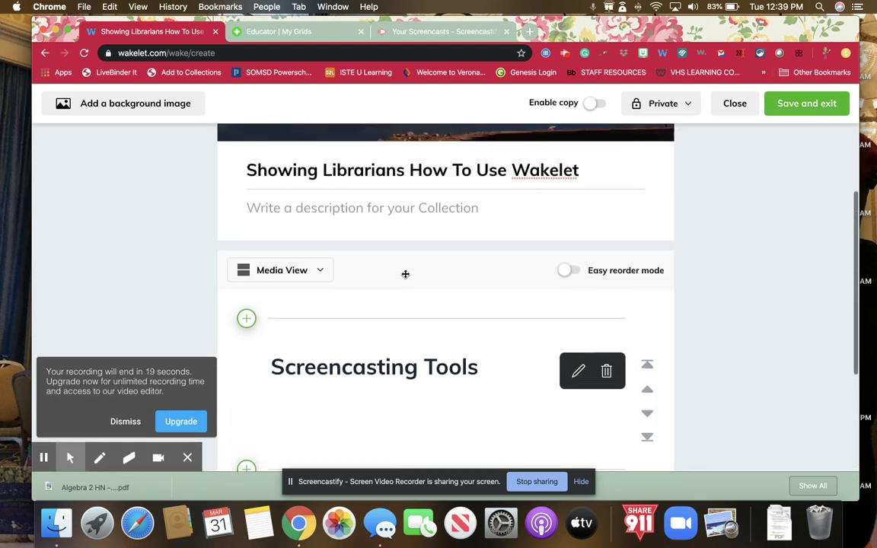
{"action": "scroll", "coordinate": [406, 278], "scroll_direction": "up", "scroll_amount": 3}
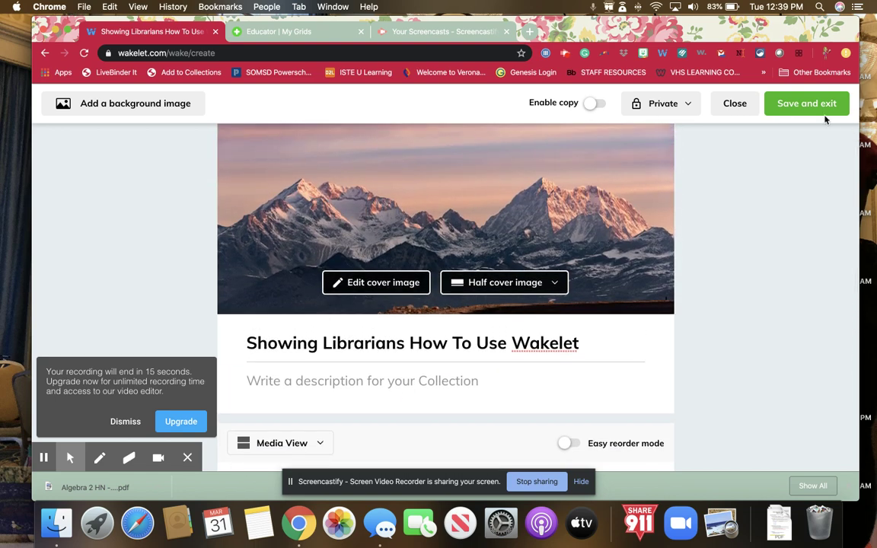
{"action": "left_click", "coordinate": [820, 106]}
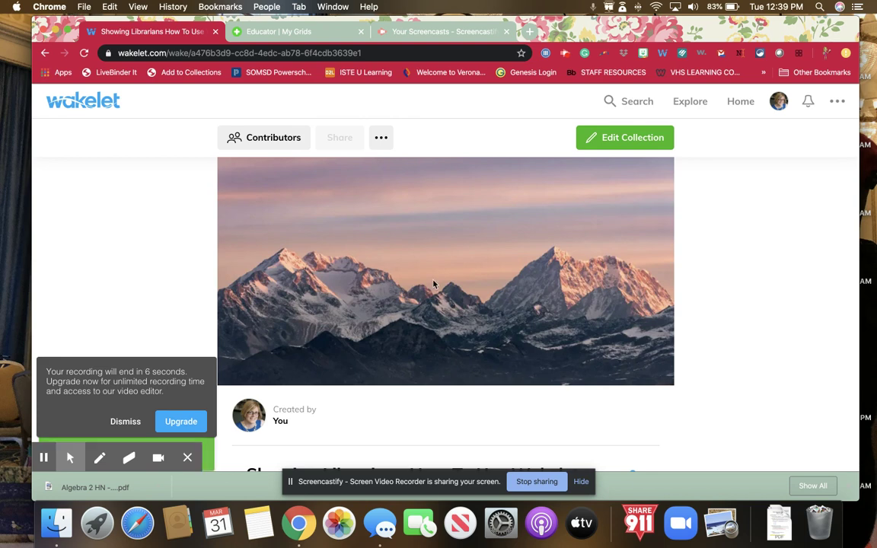
{"action": "scroll", "coordinate": [429, 305], "scroll_direction": "down", "scroll_amount": 3}
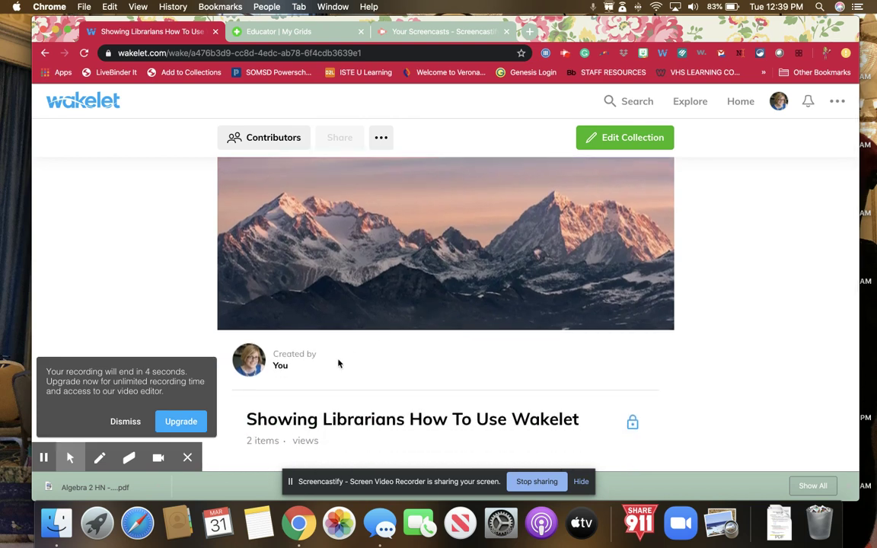